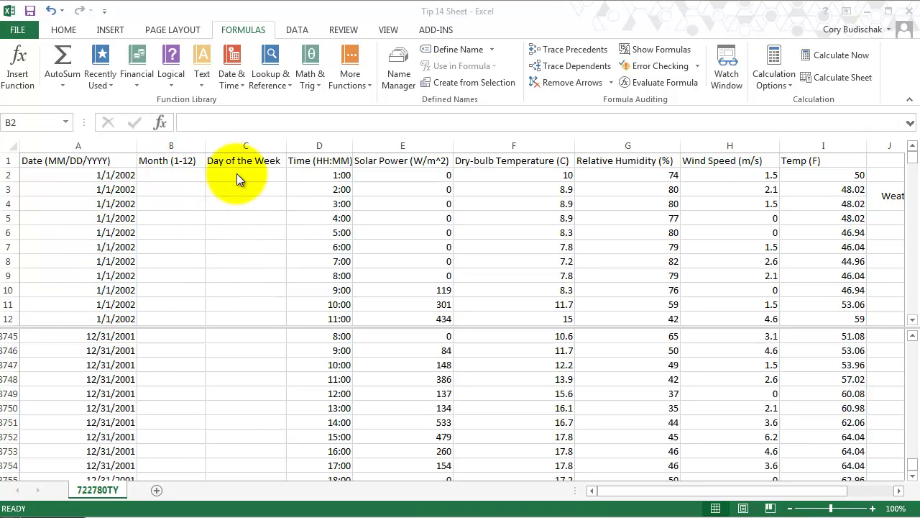
# - Enter =MONTH(A2) in cell B2 from the Date & Time functions, returning 1.00
pyautogui.click(175, 174)
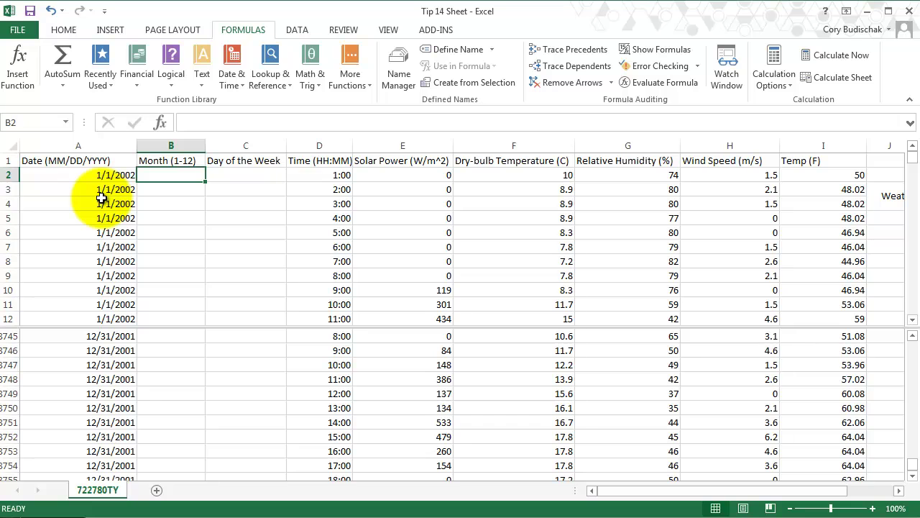
pyautogui.click(240, 69)
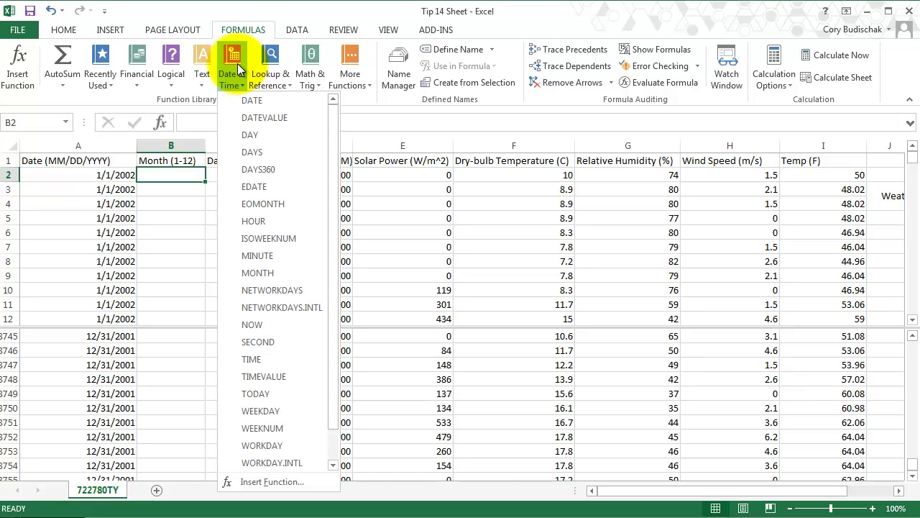
pyautogui.click(257, 273)
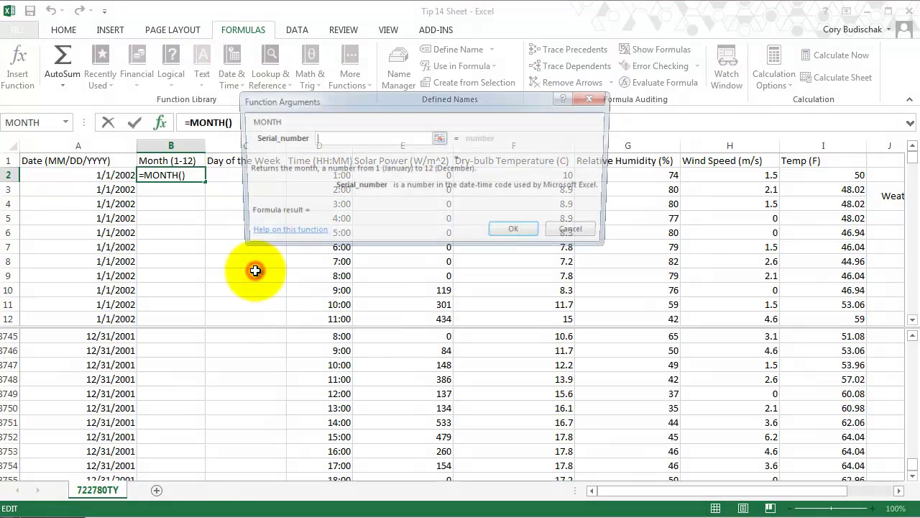
pyautogui.click(114, 175)
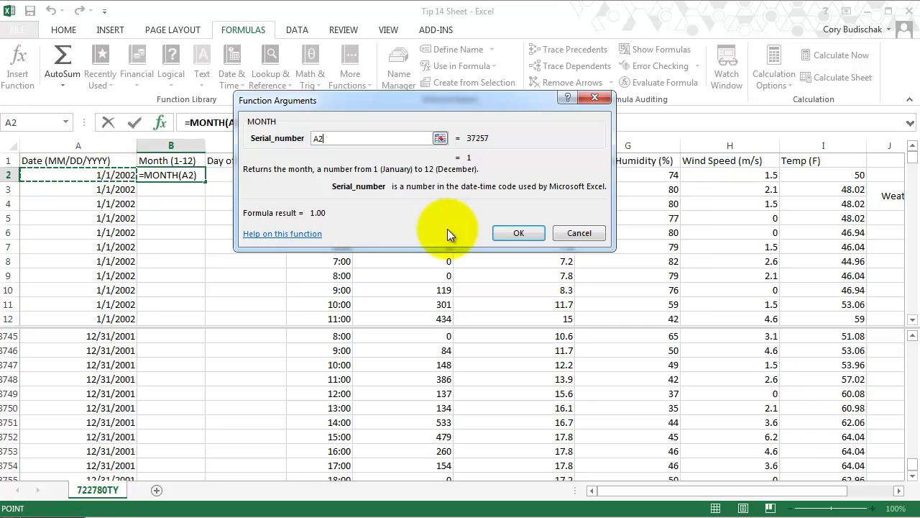
pyautogui.click(519, 232)
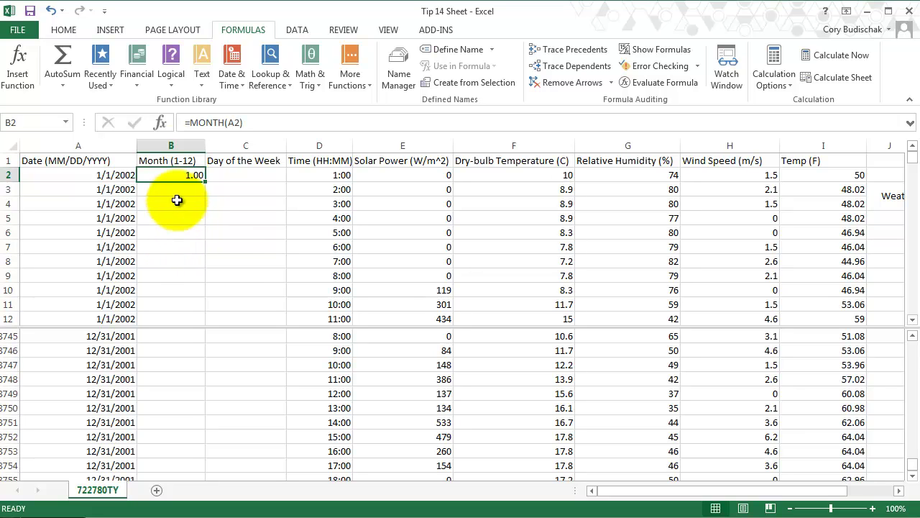
# - Delete the old Month and Day of the Week columns (B:C)
pyautogui.moveTo(173, 145); pyautogui.dragTo(269, 143)
pyautogui.rightClick(260, 150)
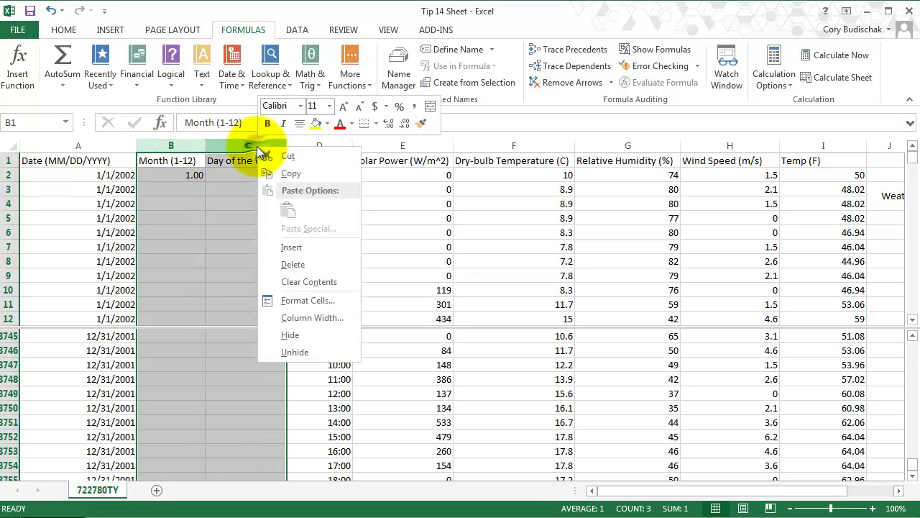
pyautogui.click(292, 265)
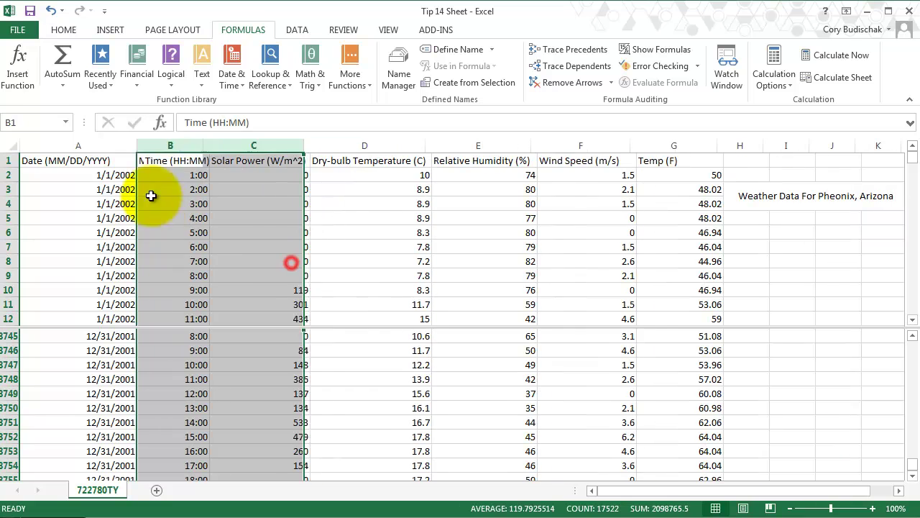
# - Insert a new column B before Time headed 'Month (1-12)'
pyautogui.click(161, 145)
pyautogui.rightClick(163, 150)
pyautogui.click(204, 247)
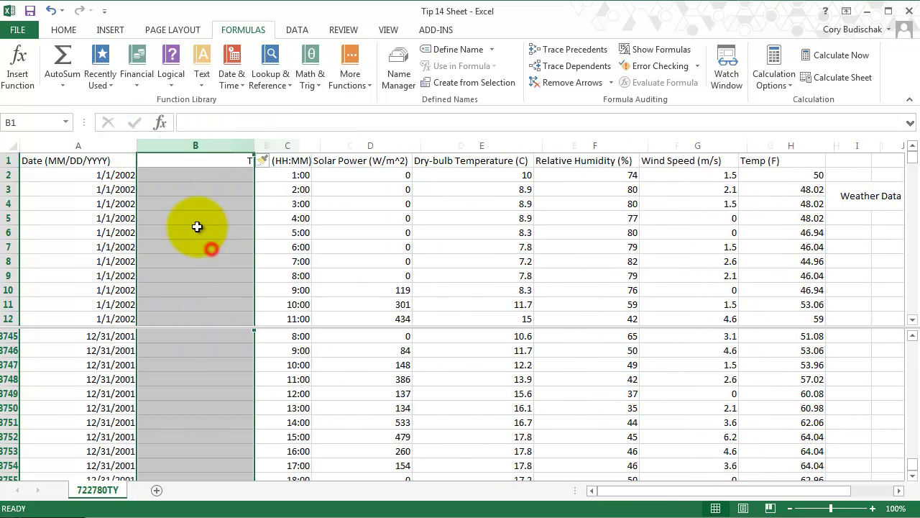
pyautogui.click(185, 157)
pyautogui.write('Month')
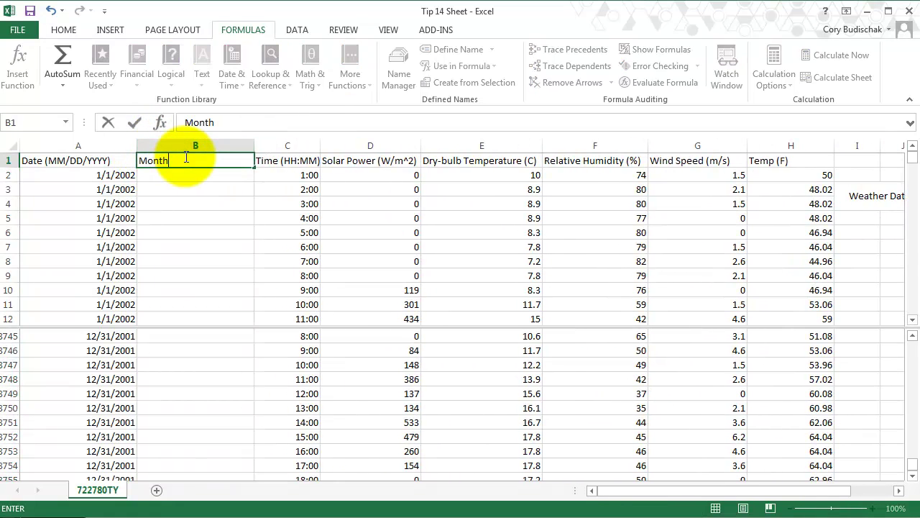
pyautogui.write(' (1-12)')
pyautogui.press('Return')
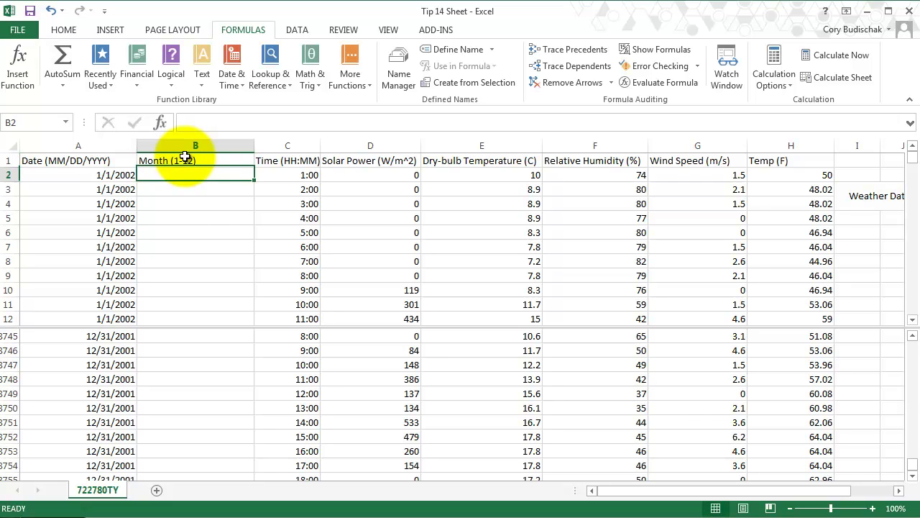
# - Re-enter =MONTH(A2) in B2 from the Date & Time functions
pyautogui.click(231, 69)
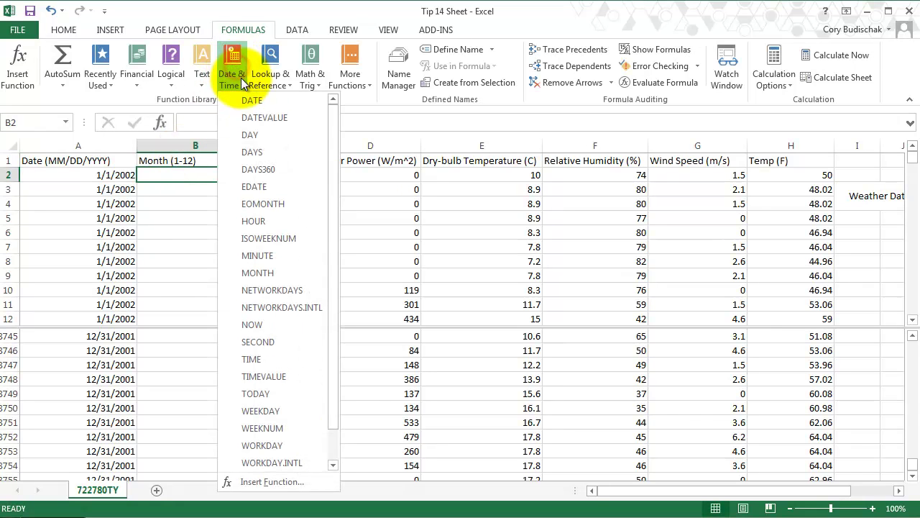
pyautogui.click(267, 274)
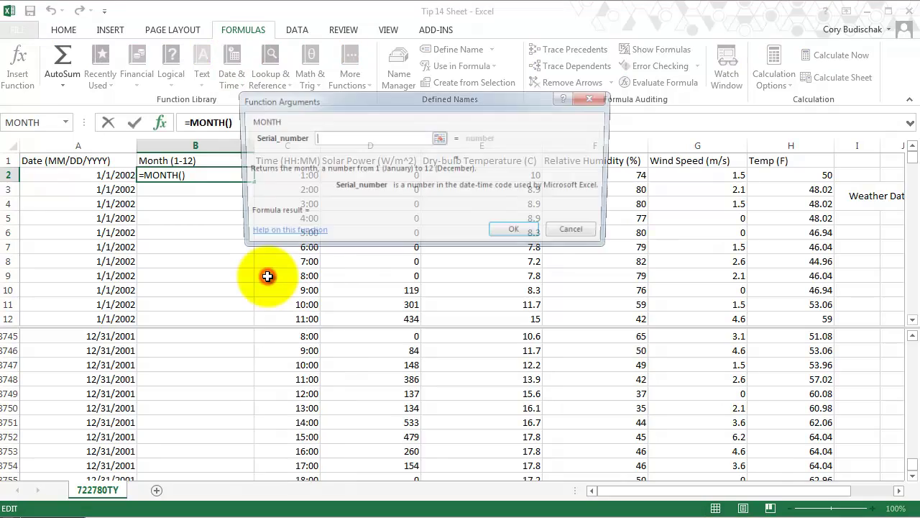
pyautogui.click(111, 175)
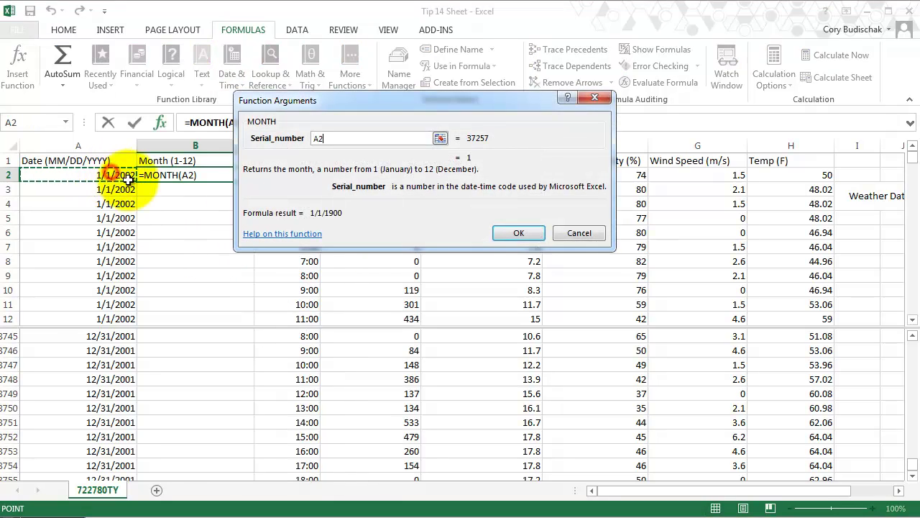
pyautogui.click(510, 232)
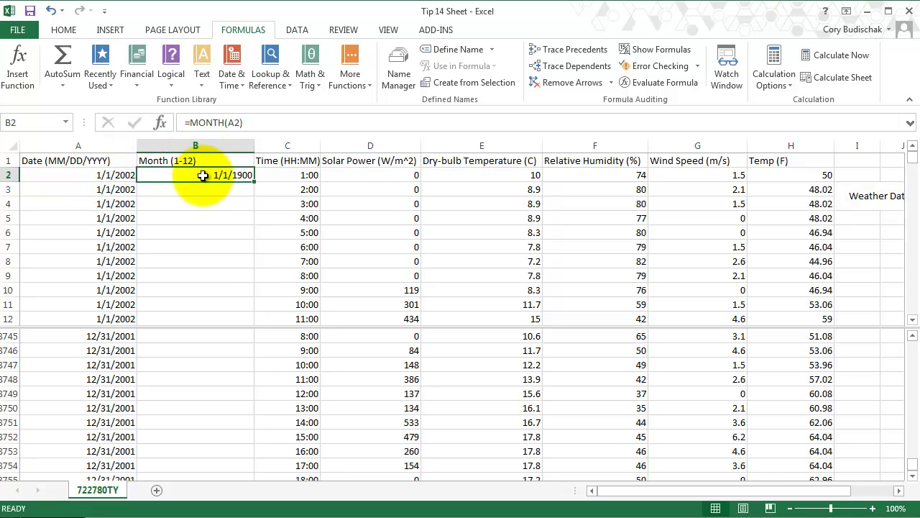
# - Apply the Number format to B2 so it shows the month as 1.00
pyautogui.click(73, 32)
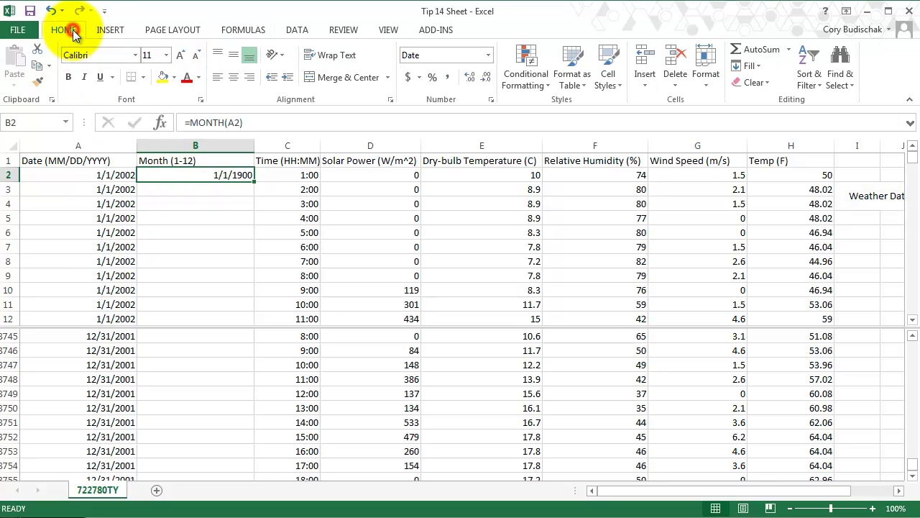
pyautogui.click(488, 58)
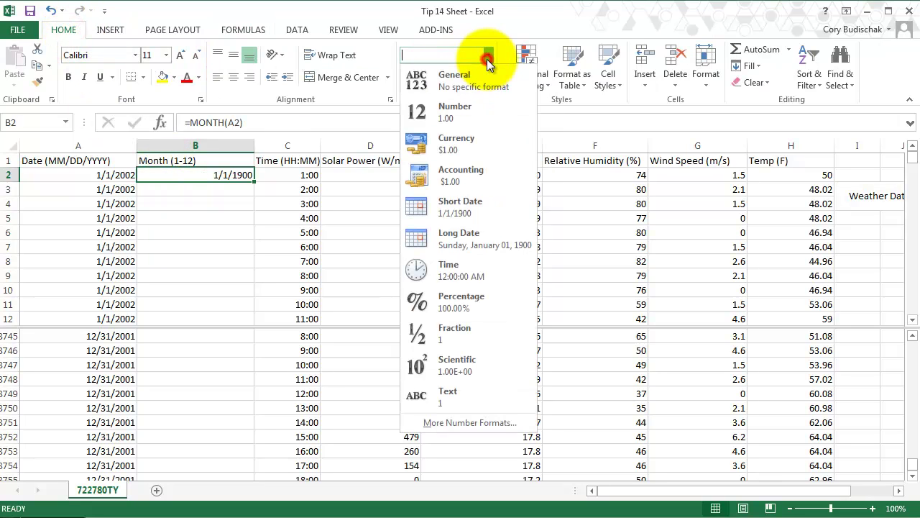
pyautogui.click(462, 117)
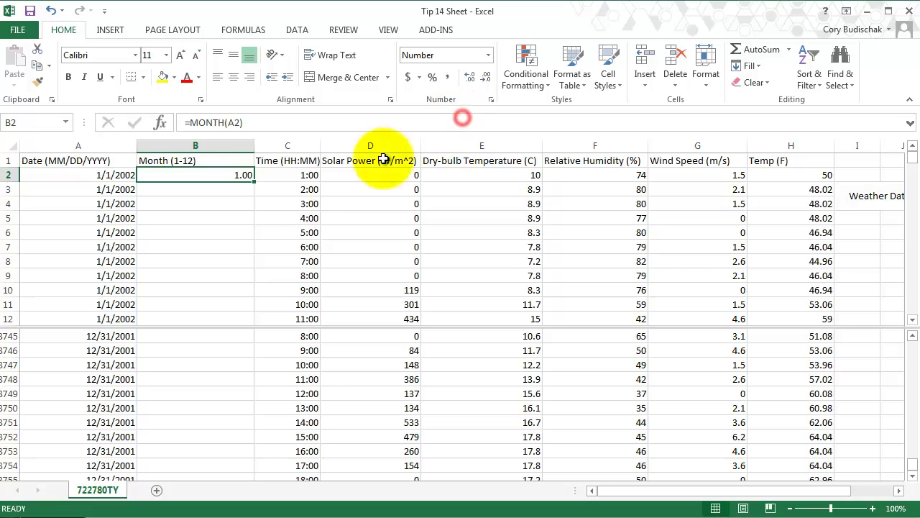
# - Fill the MONTH formula down the Month column and check values 1.00 through 12.00
pyautogui.doubleClick(254, 183)
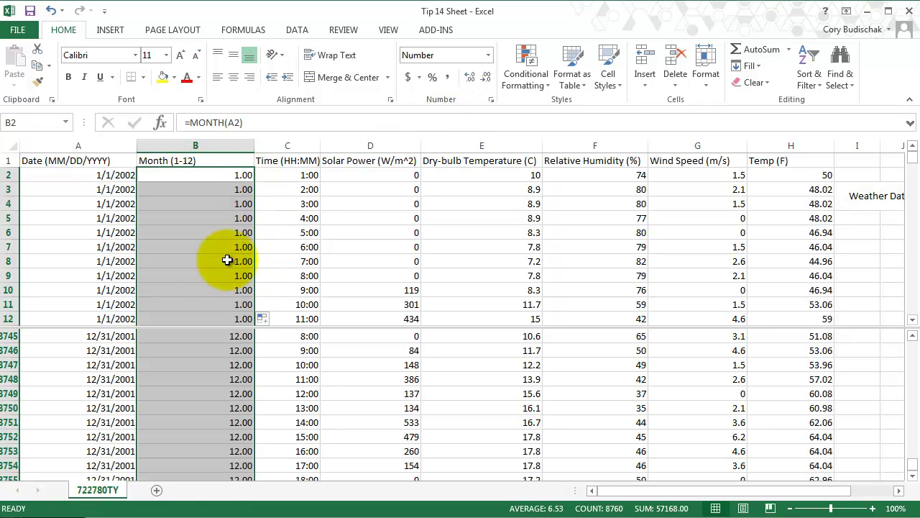
pyautogui.scroll(-9, 213, 314)
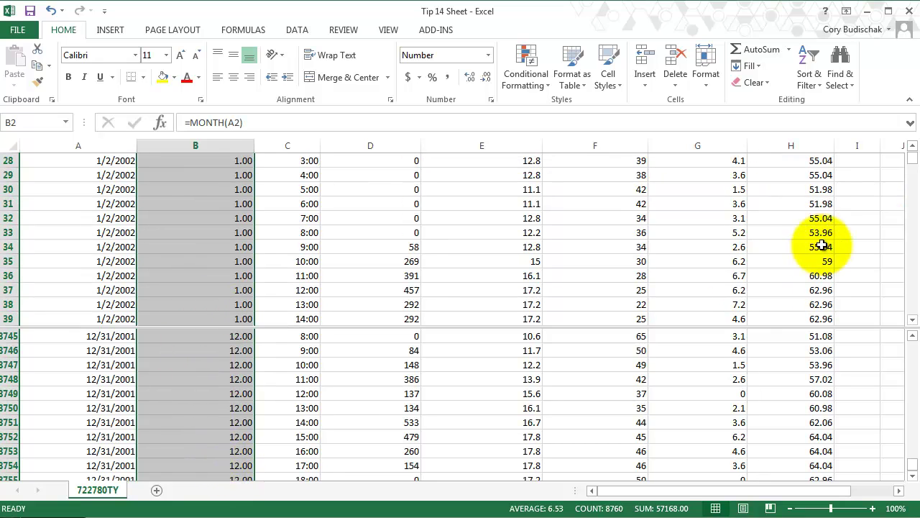
pyautogui.moveTo(909, 164); pyautogui.dragTo(915, 201)
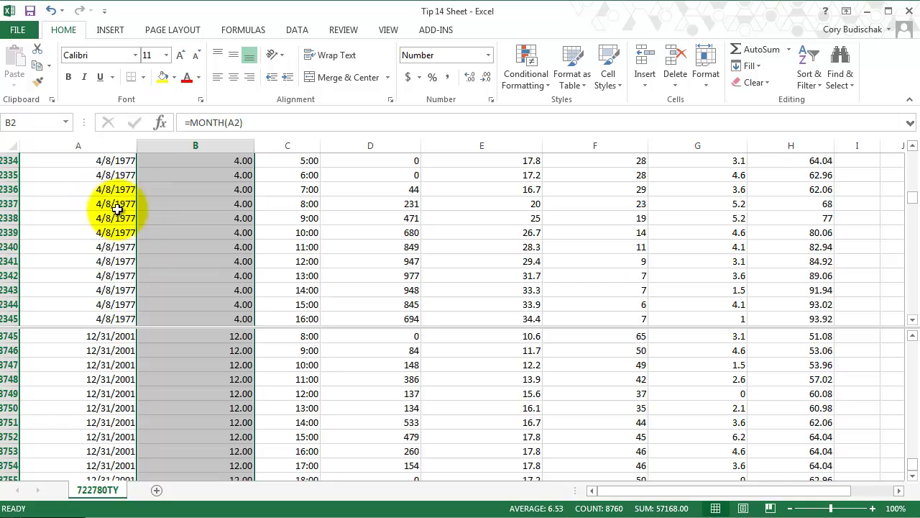
pyautogui.moveTo(910, 192); pyautogui.dragTo(910, 152)
# - Insert a new column C before Time headed 'Day of Week'
pyautogui.click(287, 147)
pyautogui.rightClick(294, 149)
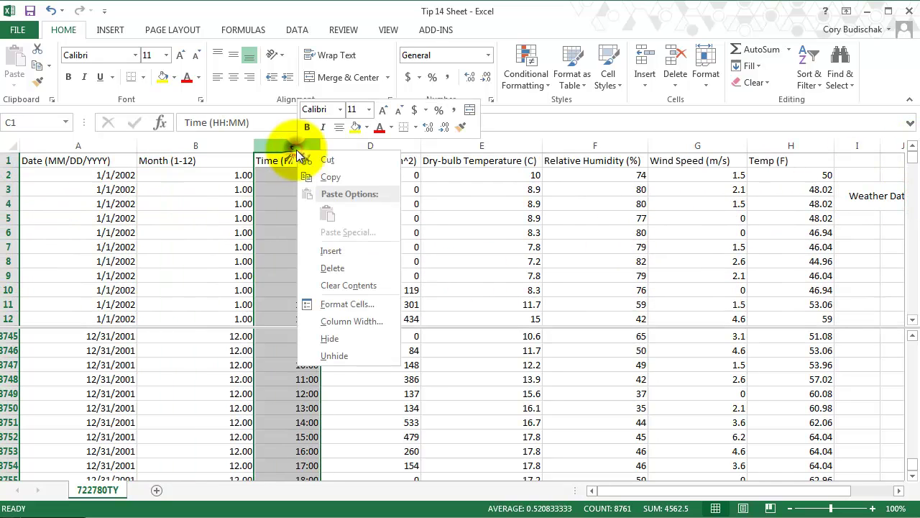
pyautogui.click(350, 251)
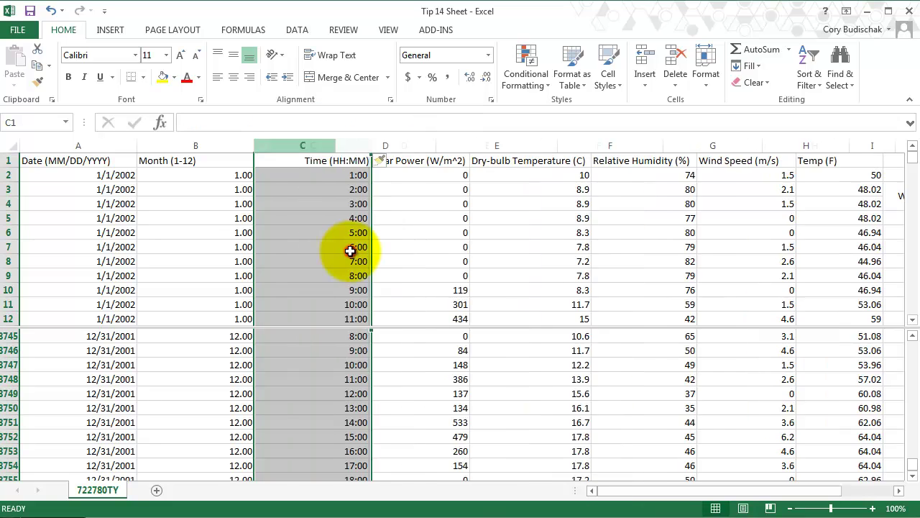
pyautogui.click(315, 158)
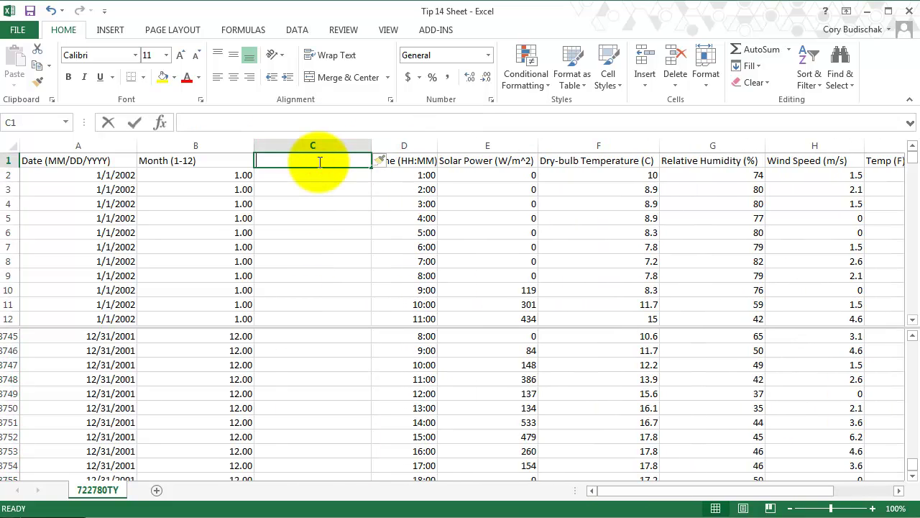
pyautogui.write('Wee')
pyautogui.press('BackSpace')
pyautogui.press('BackSpace')
pyautogui.press('BackSpace')
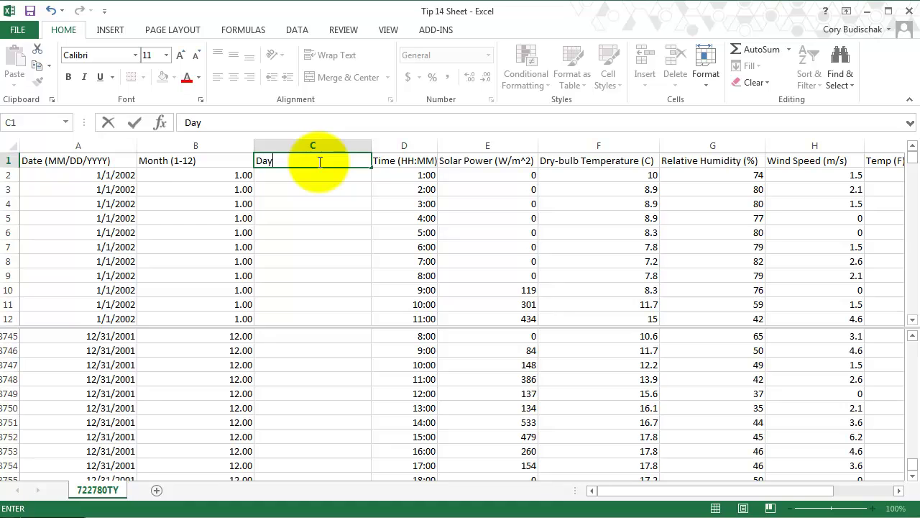
pyautogui.write('Day of Week')
pyautogui.press('Return')
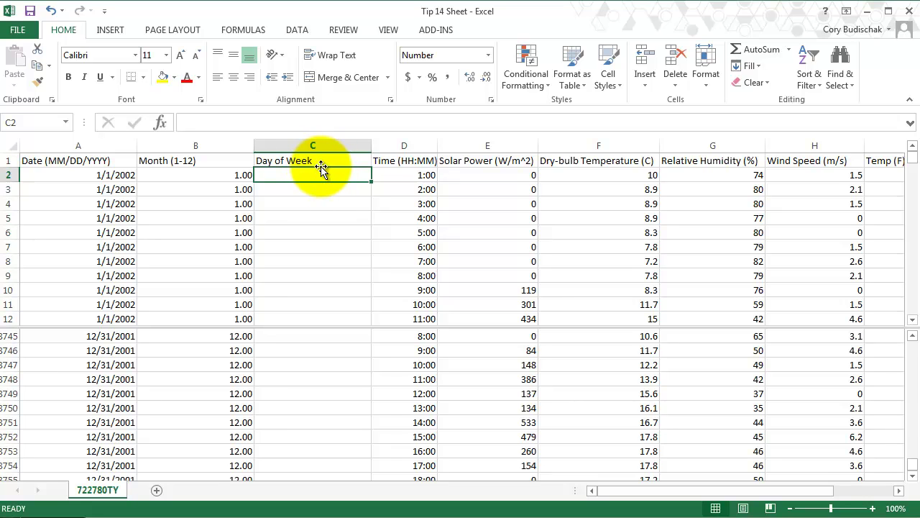
# - Enter =WEEKDAY(A2) in cell C2 from the Date & Time functions
pyautogui.click(237, 29)
pyautogui.click(230, 76)
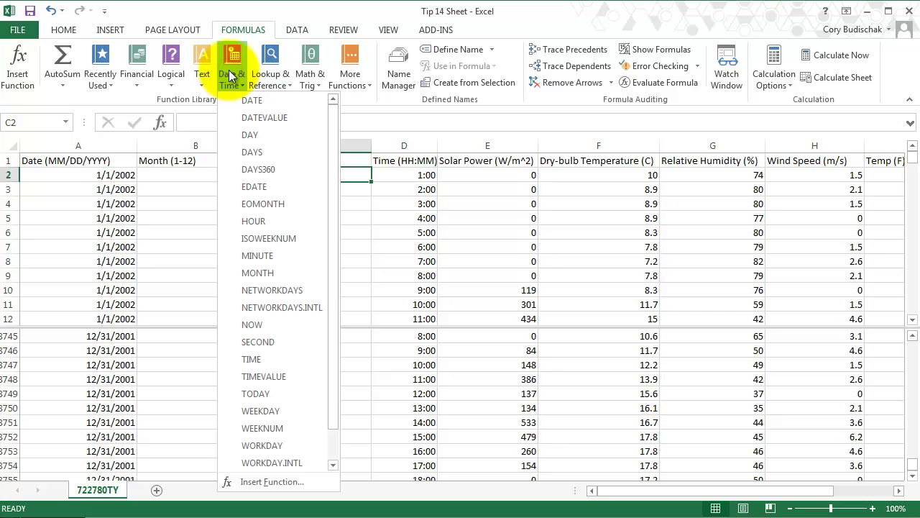
pyautogui.click(286, 410)
pyautogui.click(112, 176)
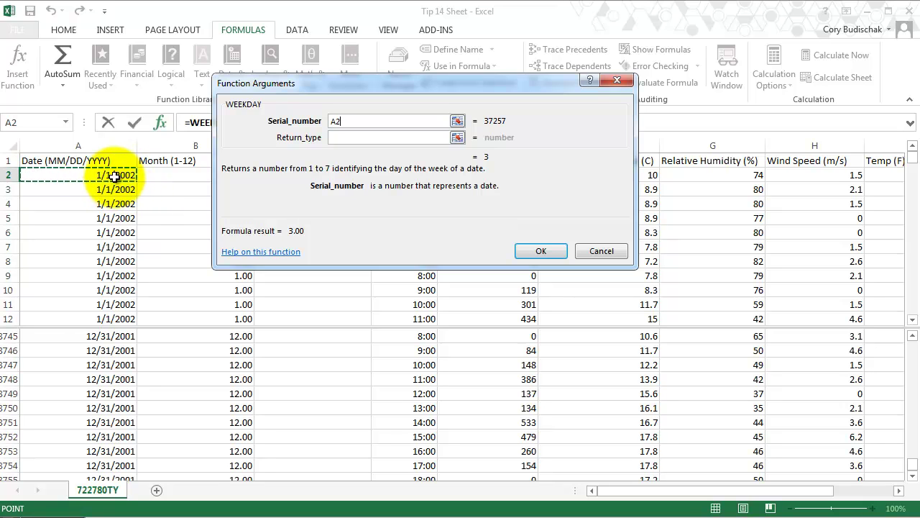
pyautogui.click(520, 253)
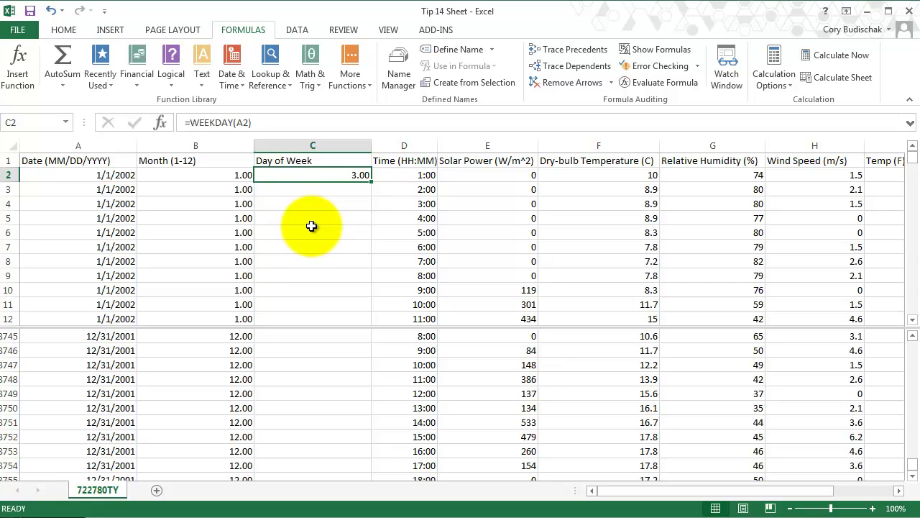
# - Fill the WEEKDAY formula down the Day of Week column and review the results
pyautogui.doubleClick(373, 182)
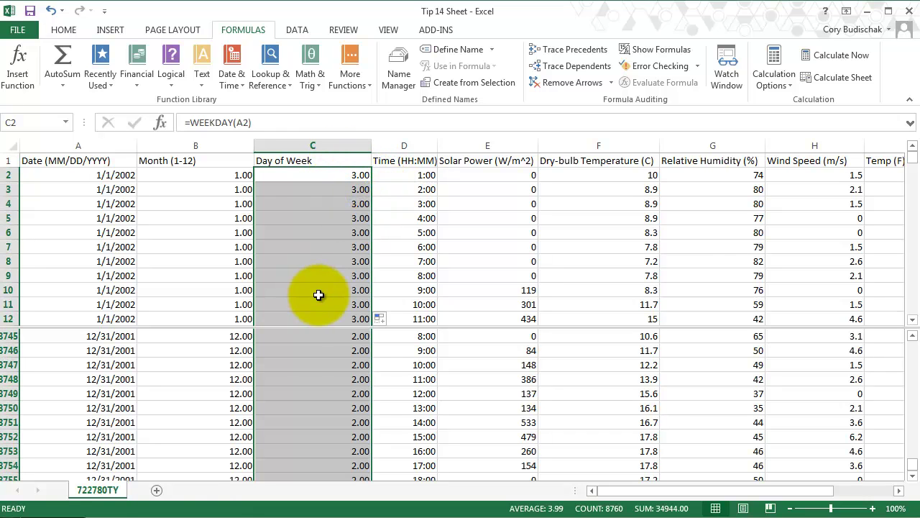
pyautogui.scroll(-20, 305, 175)
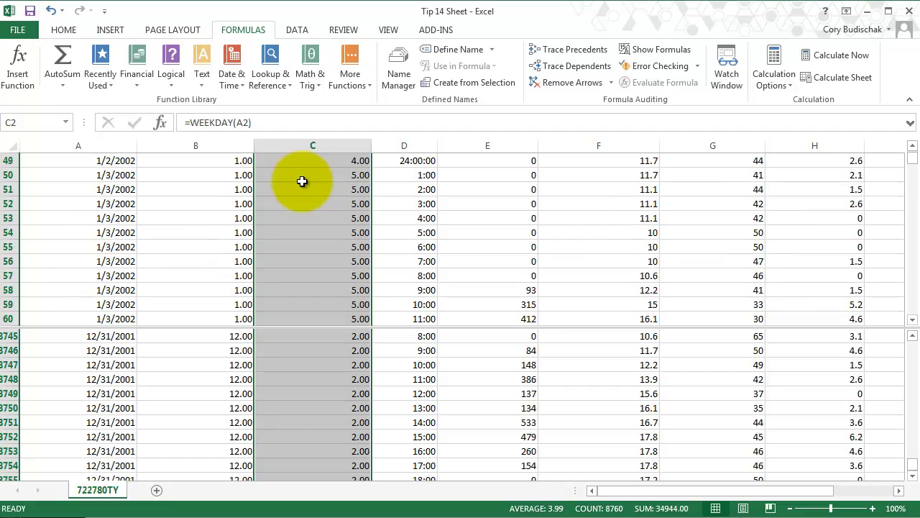
pyautogui.scroll(-19, 302, 181)
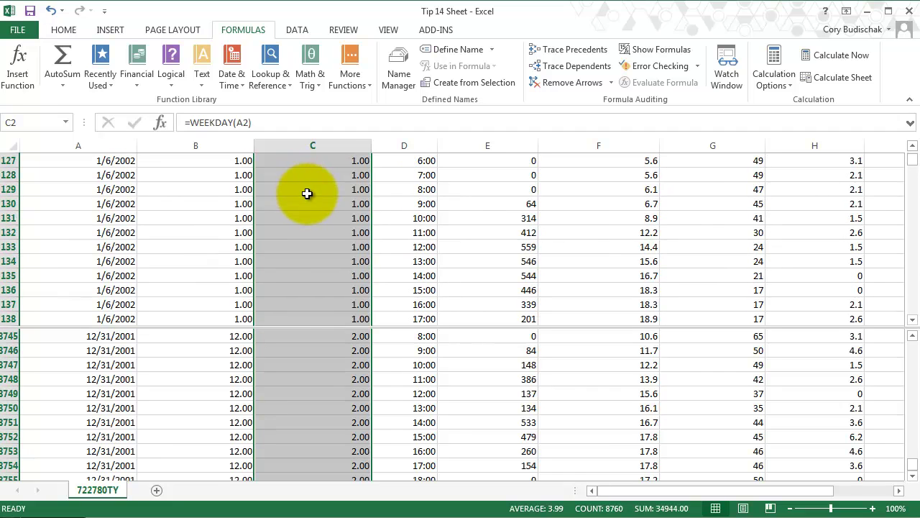
pyautogui.scroll(8, 359, 216)
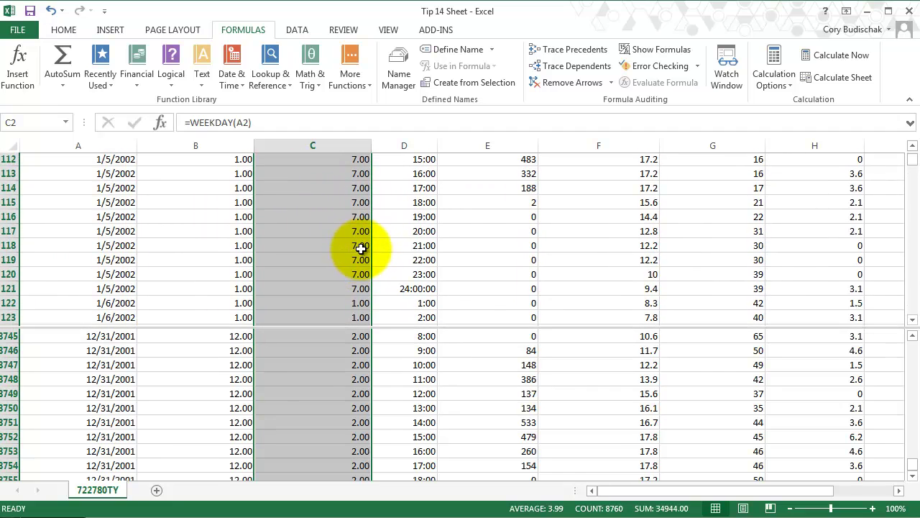
pyautogui.scroll(20, 361, 248)
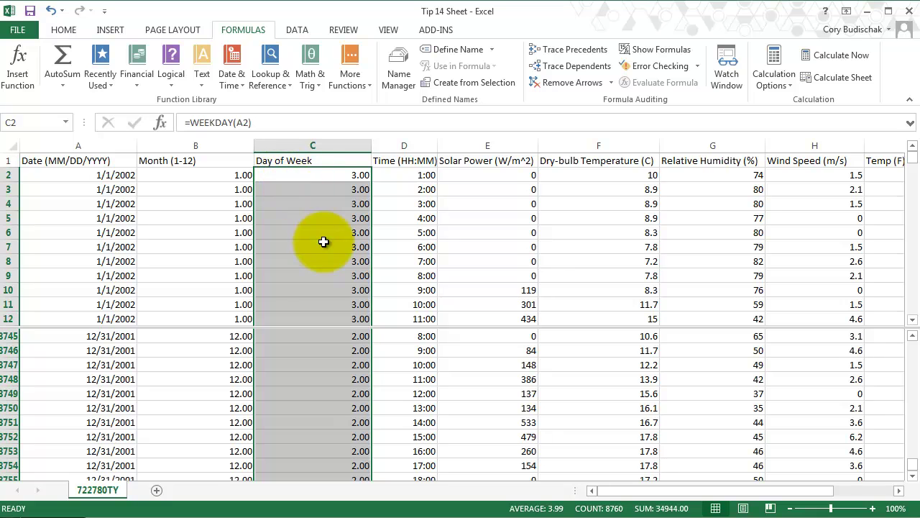
pyautogui.click(234, 75)
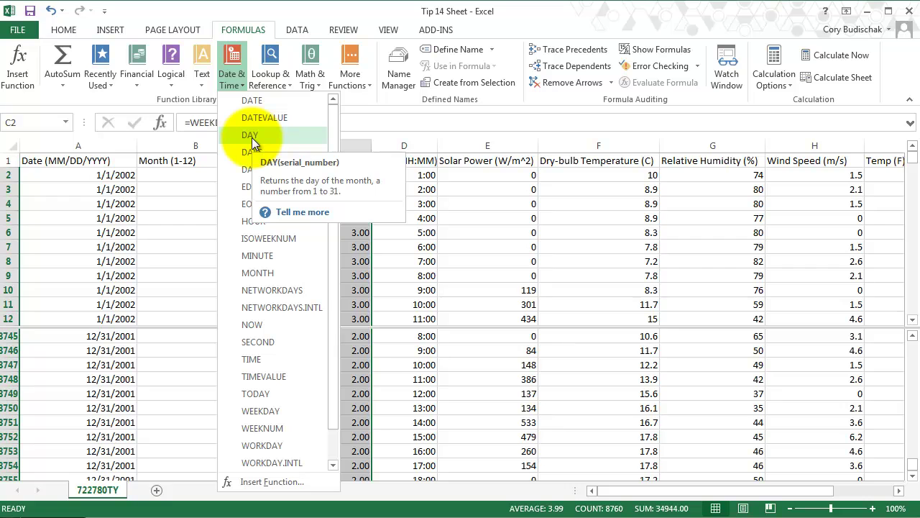
pyautogui.click(95, 144)
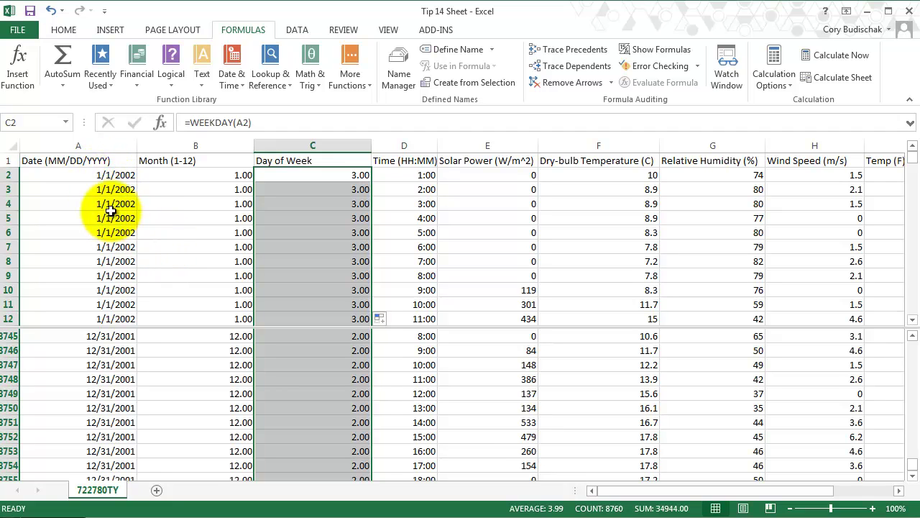
# - Insert a new column A headed 'Manual Date' and widen it to fit
pyautogui.click(99, 144)
pyautogui.rightClick(112, 155)
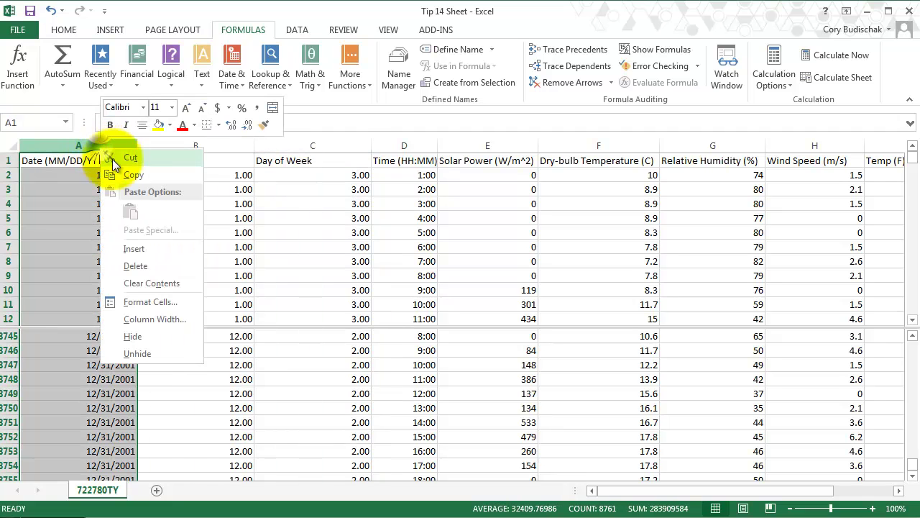
pyautogui.click(150, 249)
pyautogui.click(42, 161)
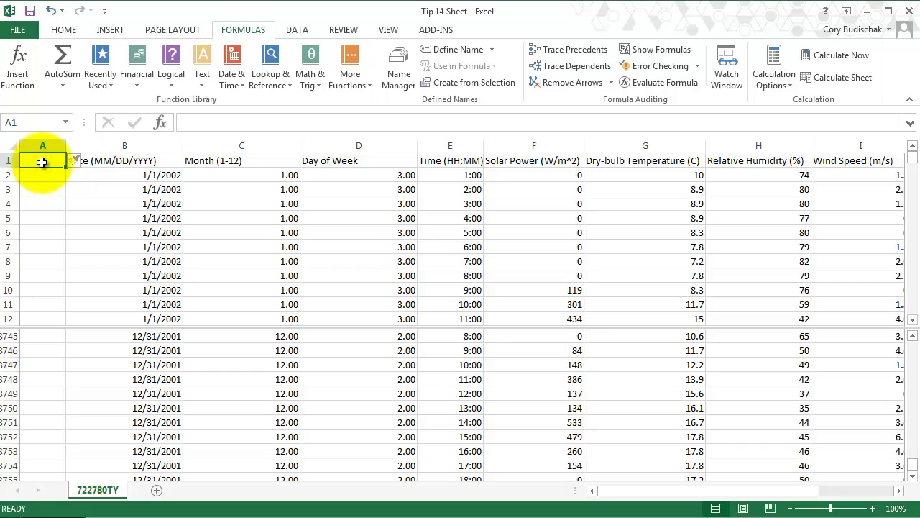
pyautogui.write('Manual Date')
pyautogui.press('Return')
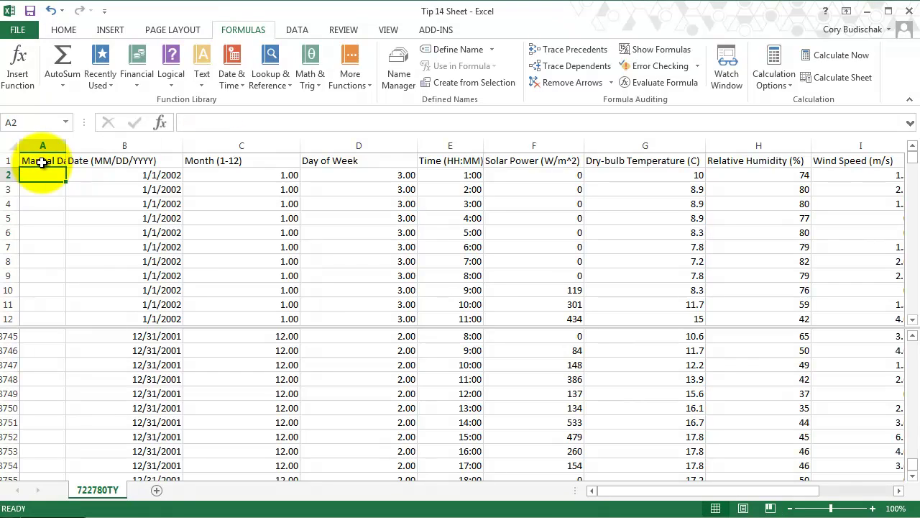
pyautogui.moveTo(66, 148); pyautogui.dragTo(114, 148)
# - Enter =DATE(2014,10,9) in A2, displaying 10/9/2014
pyautogui.click(229, 80)
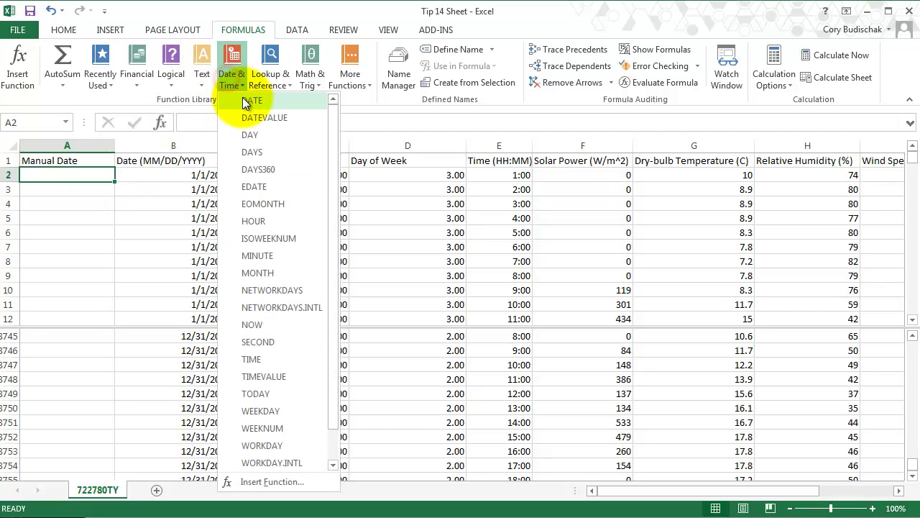
pyautogui.click(243, 101)
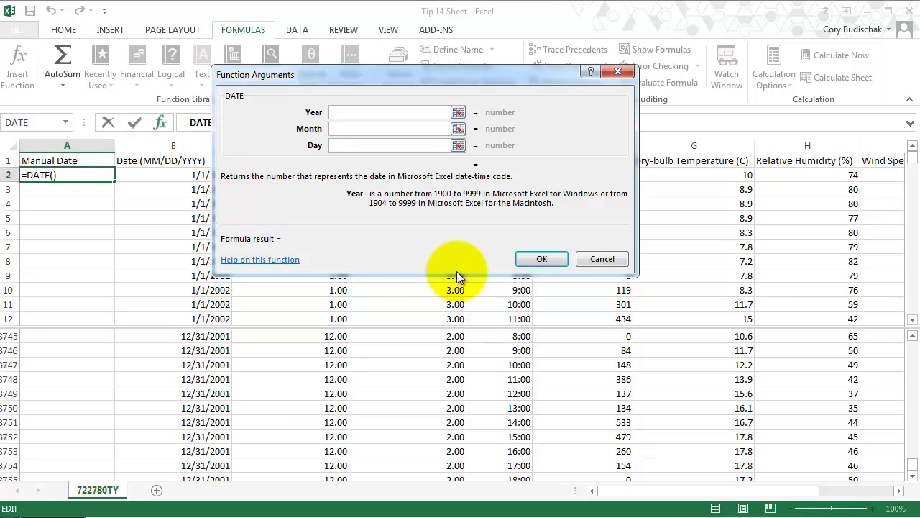
pyautogui.write('2014')
pyautogui.press('Tab')
pyautogui.write('9')
pyautogui.write('0')
pyautogui.press('Tab')
pyautogui.write('9')
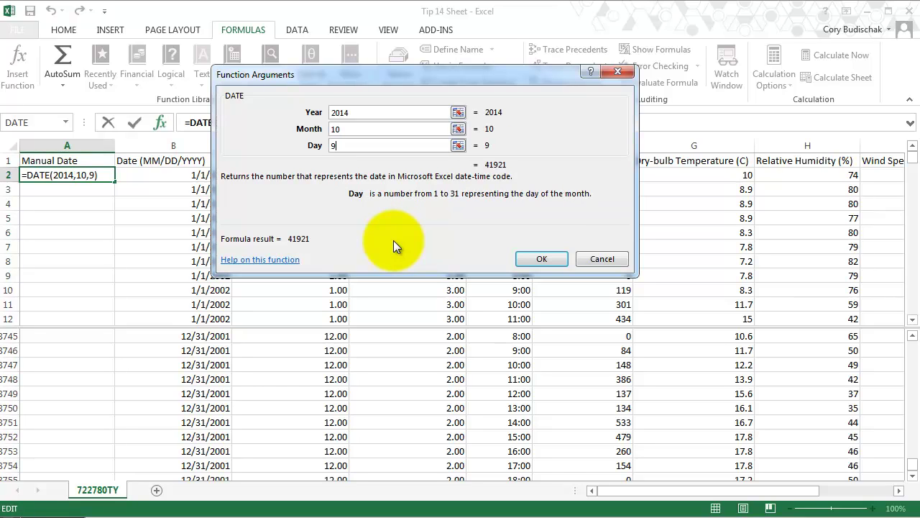
pyautogui.press('Return')
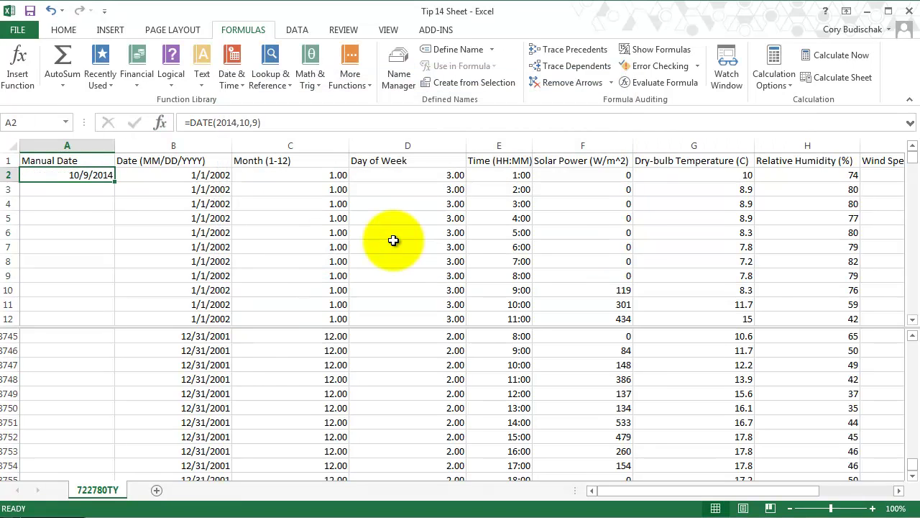
# - Format A2 as Long Date to read Thursday, October 09, 2014, and autofit column A
pyautogui.click(65, 29)
pyautogui.click(488, 56)
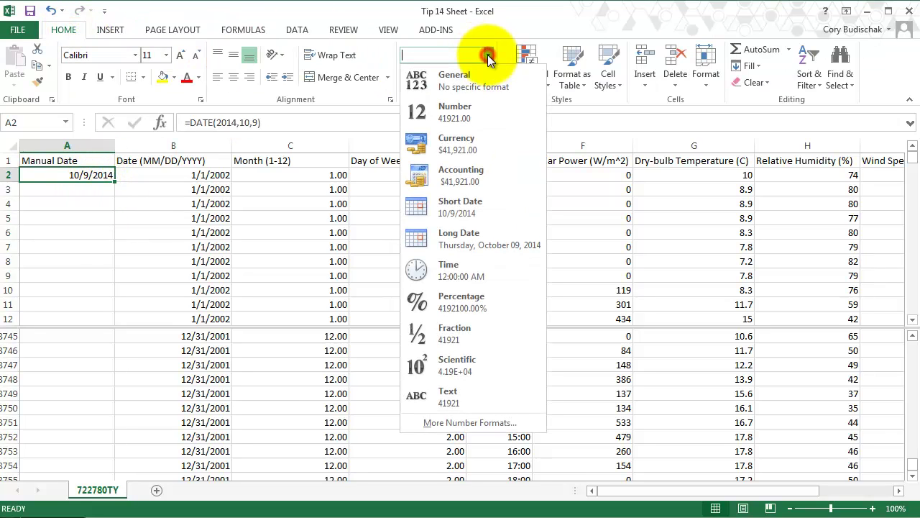
pyautogui.click(509, 206)
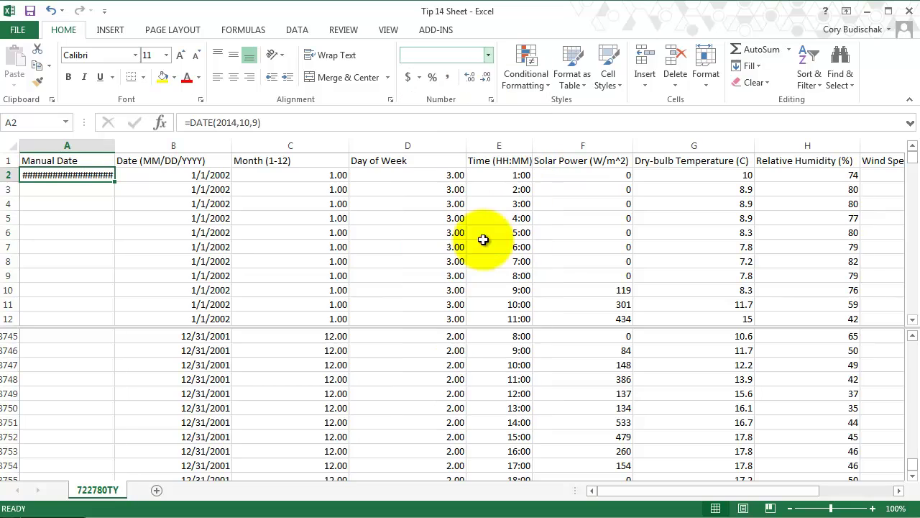
pyautogui.doubleClick(115, 146)
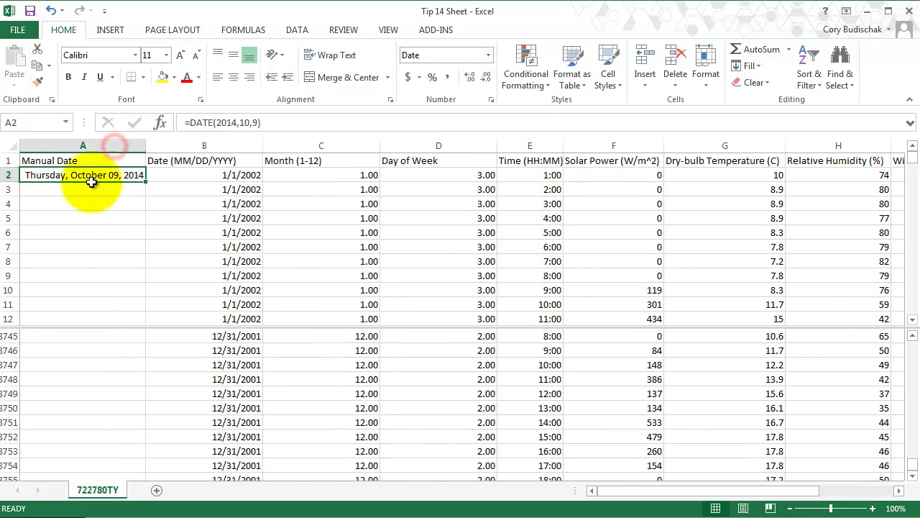